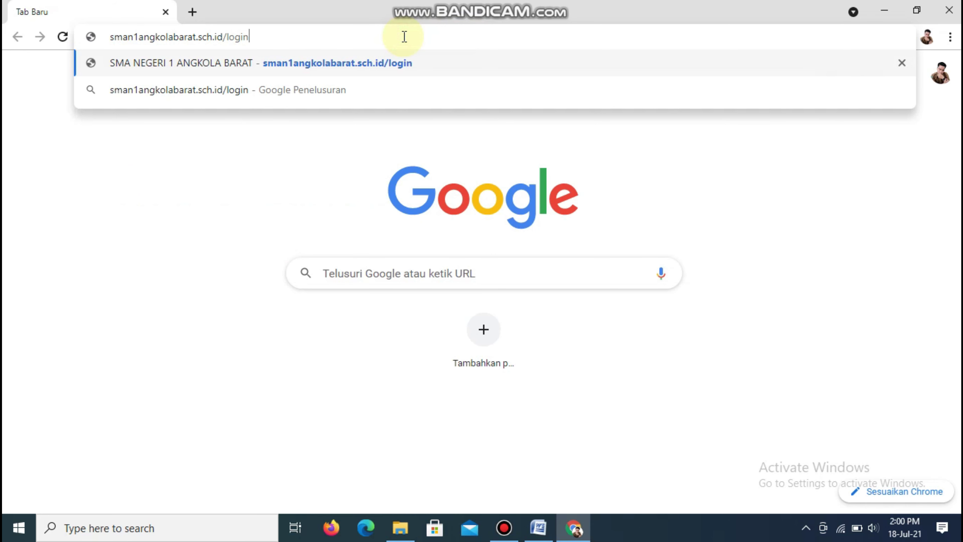
Load sman1angkolabarat.sch.id/login and look over the dashboard's school profile, site information, latest posts and comments.
{"action": "key", "text": "Return"}
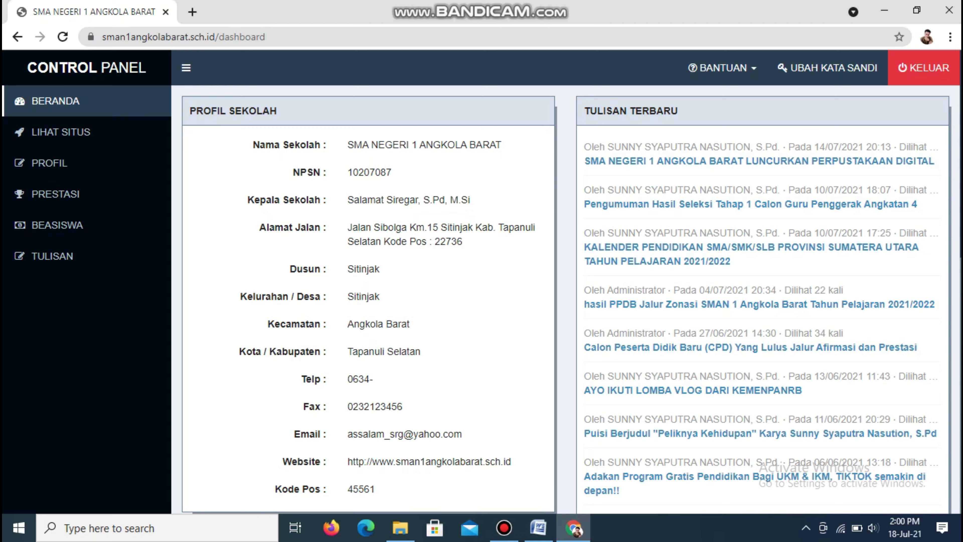
{"action": "scroll", "coordinate": [266, 400], "scroll_direction": "down", "scroll_amount": 10}
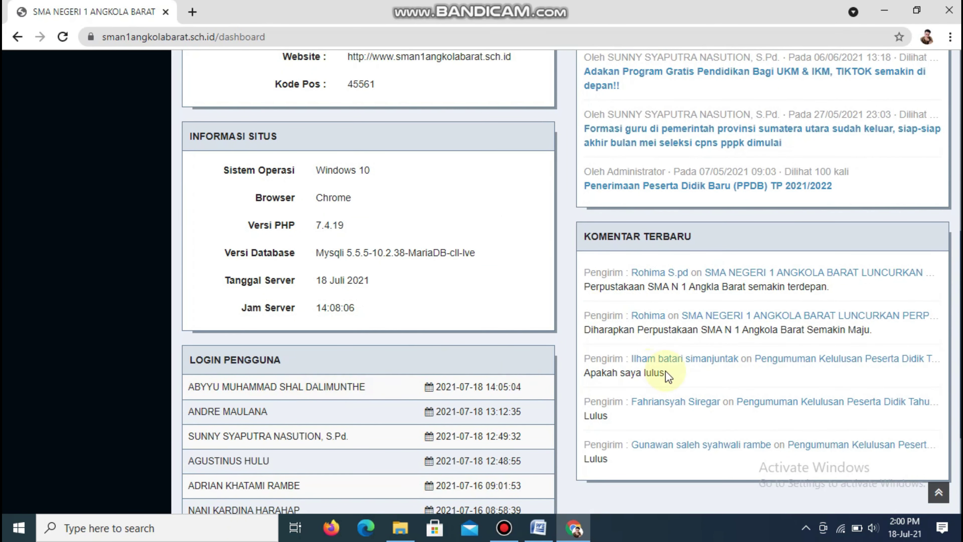
{"action": "scroll", "coordinate": [481, 282], "scroll_direction": "up", "scroll_amount": 10}
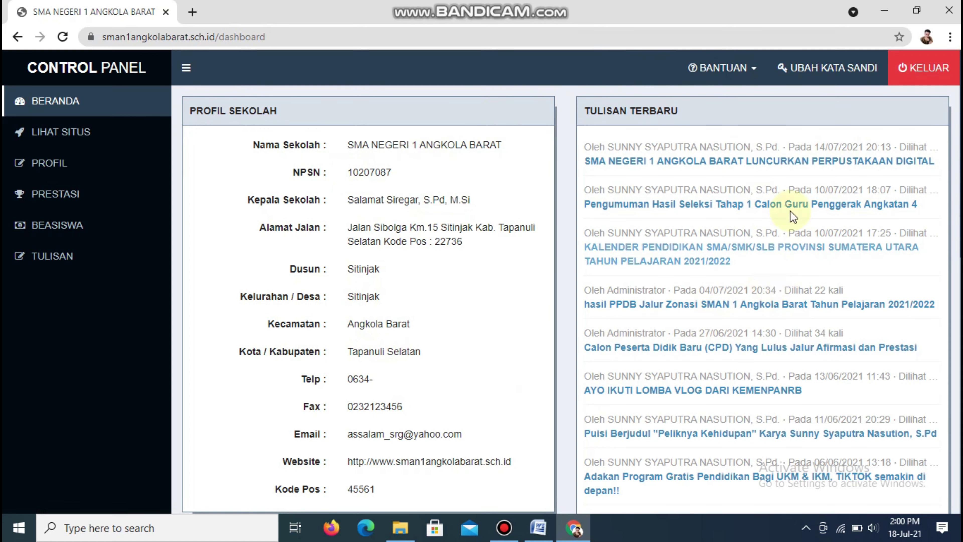
View the school's public site from the control panel, dismiss the translation offer, and return to the dashboard.
{"action": "left_click", "coordinate": [137, 133]}
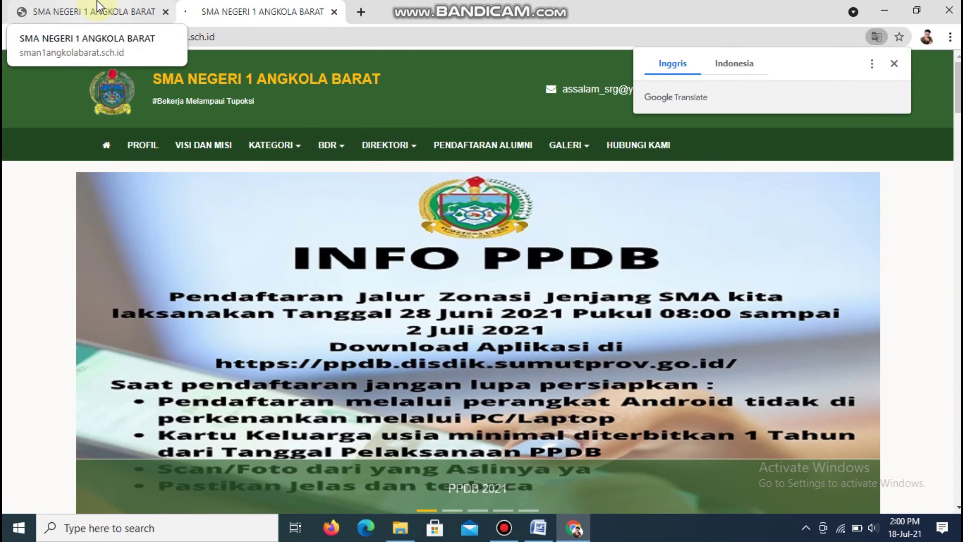
{"action": "left_click", "coordinate": [894, 63]}
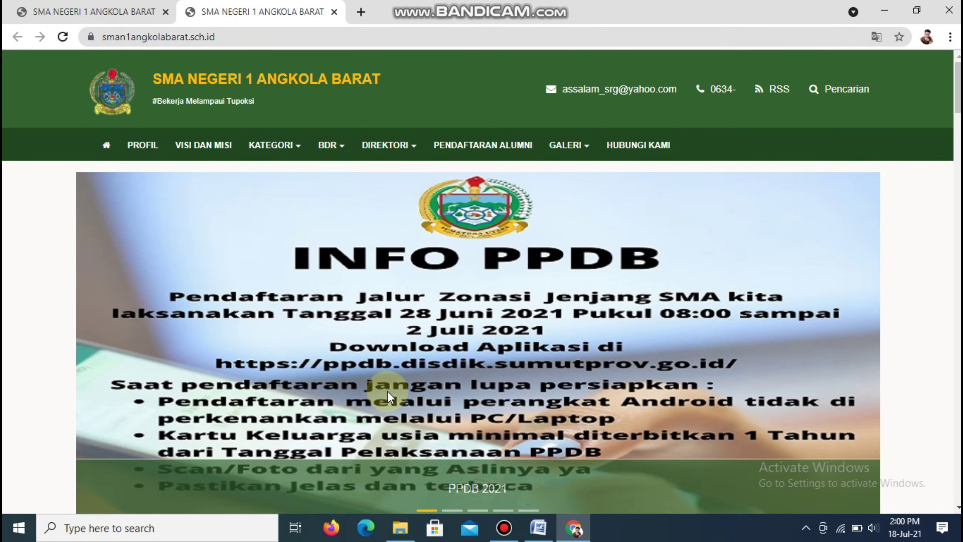
{"action": "left_click", "coordinate": [71, 6]}
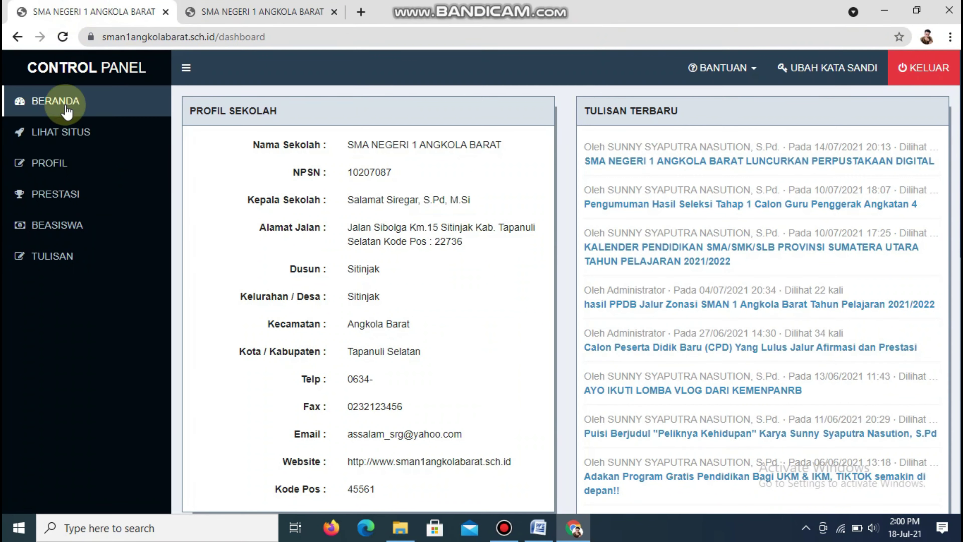
In the student profile's registration data, set both Apakah Pernah PAUD and Apakah Pernah TK to Tidak Pernah.
{"action": "left_click", "coordinate": [64, 162]}
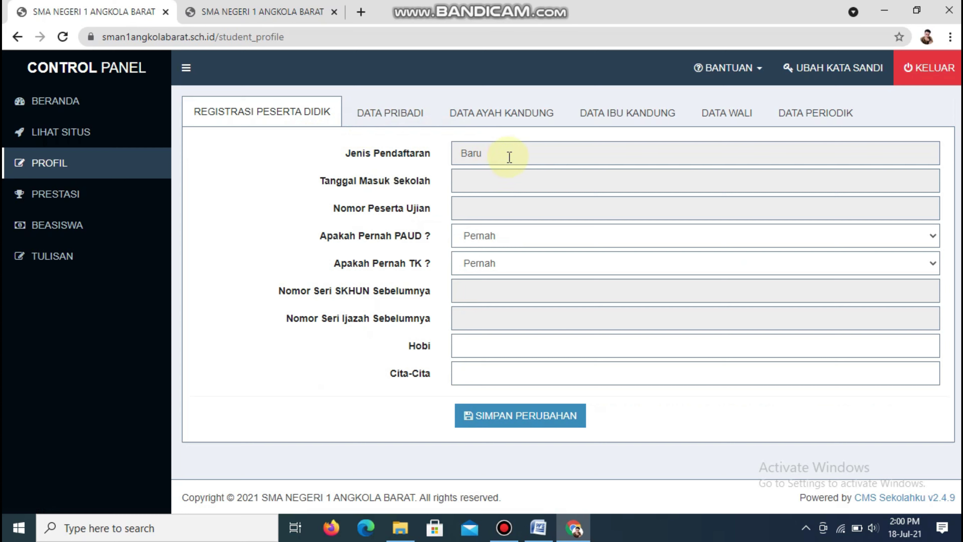
{"action": "left_click", "coordinate": [515, 239]}
{"action": "left_click", "coordinate": [500, 271]}
{"action": "left_click", "coordinate": [500, 263]}
{"action": "left_click", "coordinate": [498, 293]}
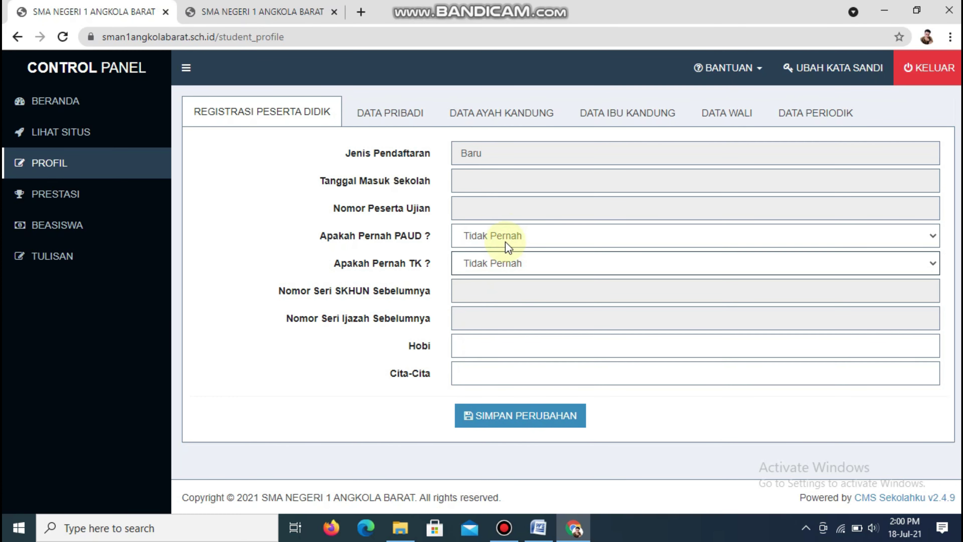
Examine the Data Pribadi fields, including the birth details, the Agama and Kebutuhan Khusus choices, and the address, contact and card number entries.
{"action": "left_click", "coordinate": [420, 125]}
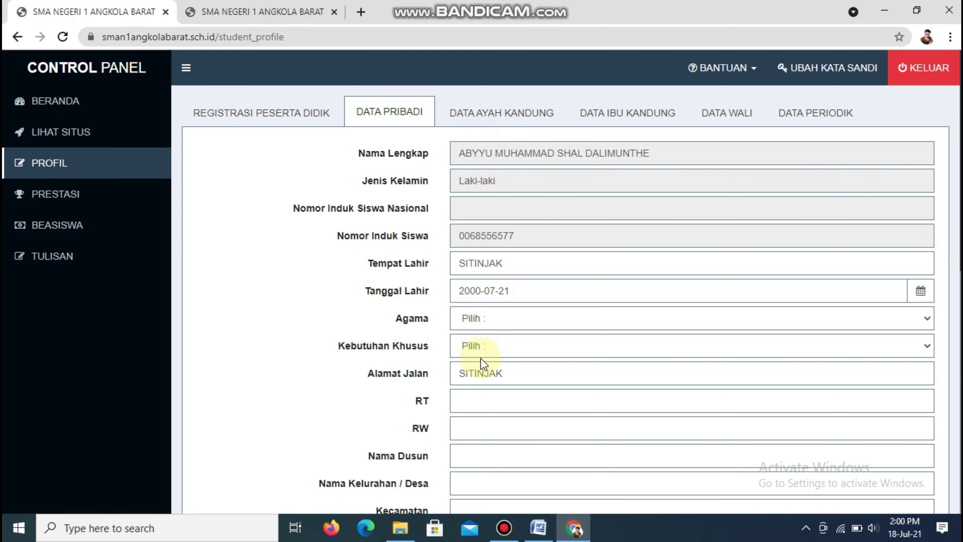
{"action": "left_click", "coordinate": [473, 266]}
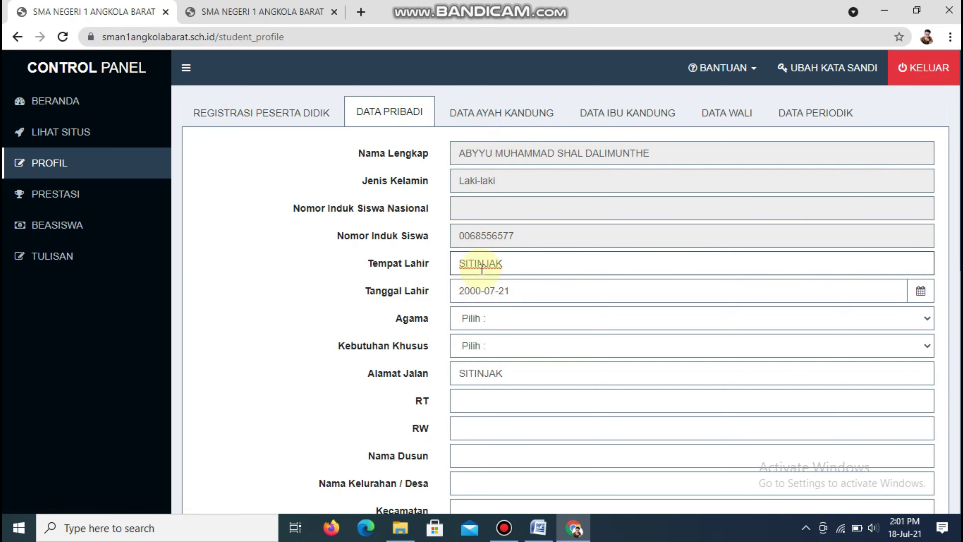
{"action": "left_click", "coordinate": [532, 295]}
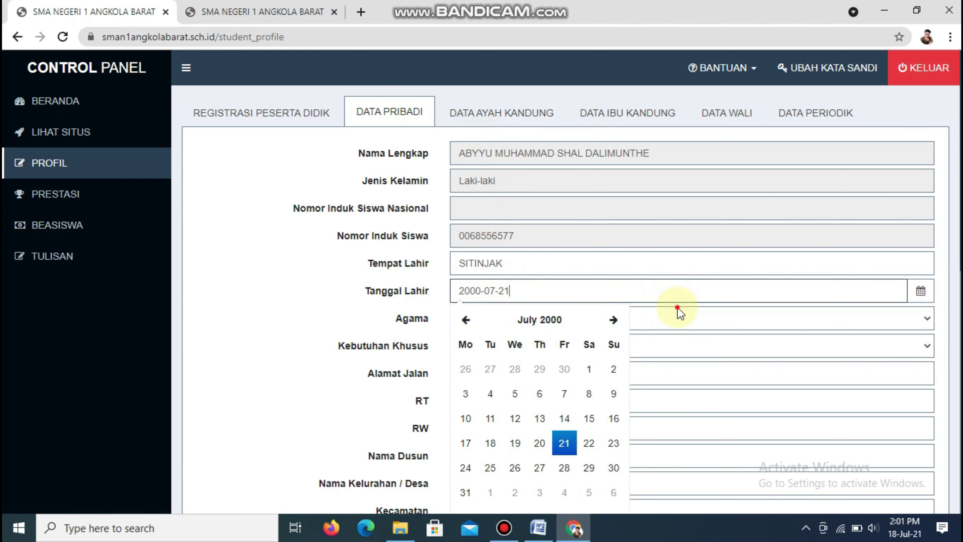
{"action": "left_click", "coordinate": [677, 318]}
{"action": "left_click", "coordinate": [511, 296]}
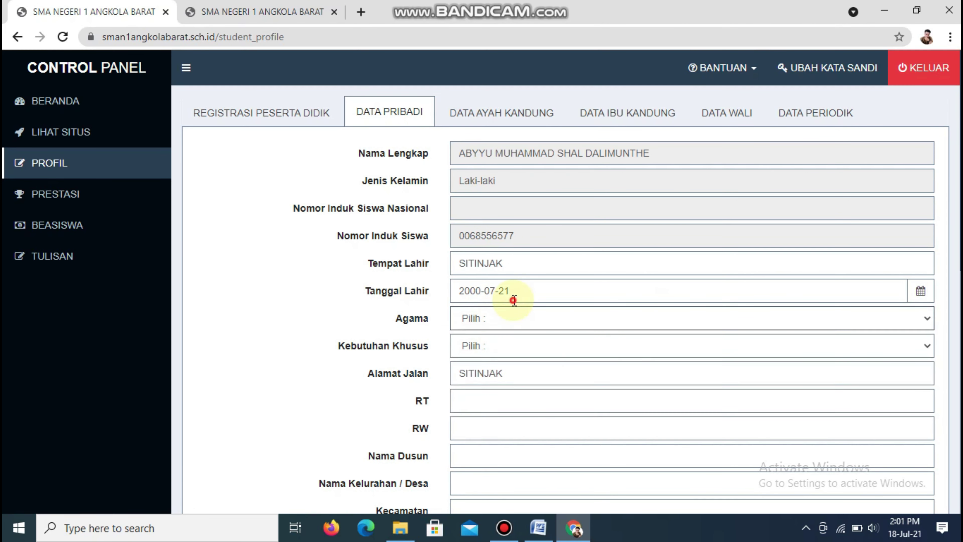
{"action": "left_click", "coordinate": [513, 297]}
{"action": "left_click", "coordinate": [718, 346]}
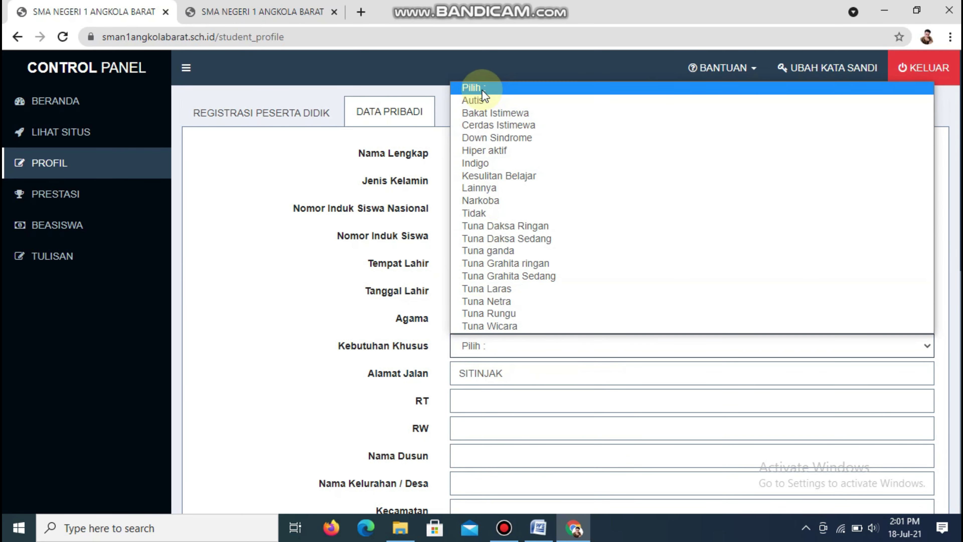
{"action": "left_click", "coordinate": [423, 325]}
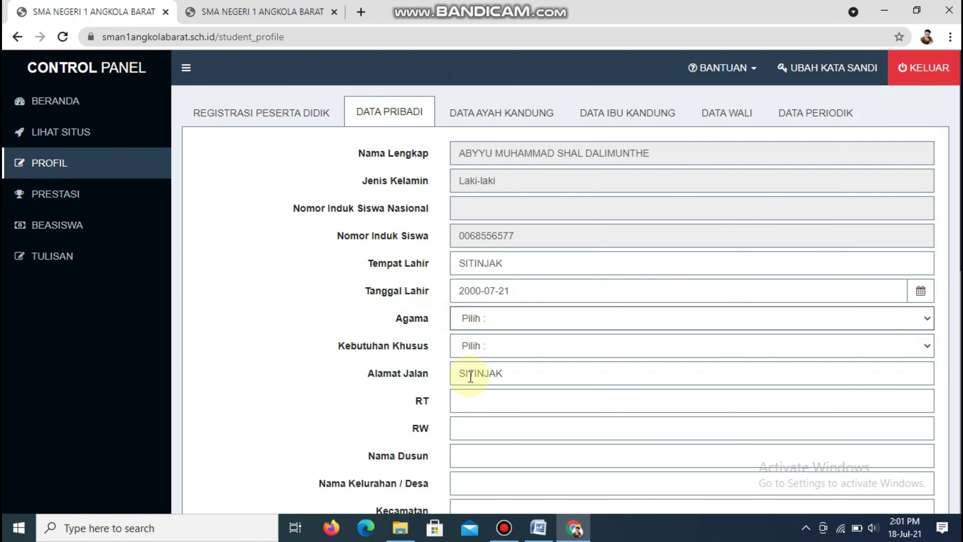
{"action": "scroll", "coordinate": [911, 258], "scroll_direction": "down", "scroll_amount": 7}
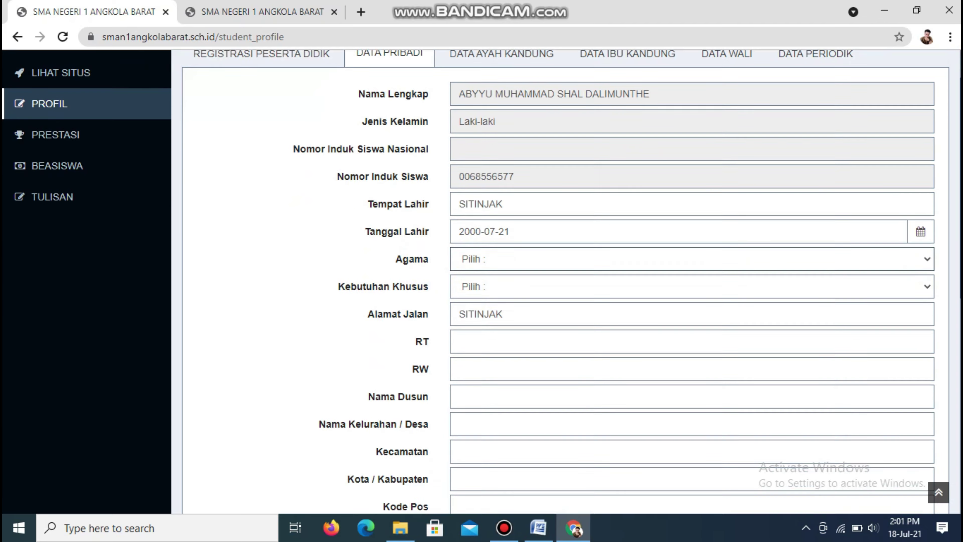
{"action": "scroll", "coordinate": [946, 462], "scroll_direction": "down", "scroll_amount": 3}
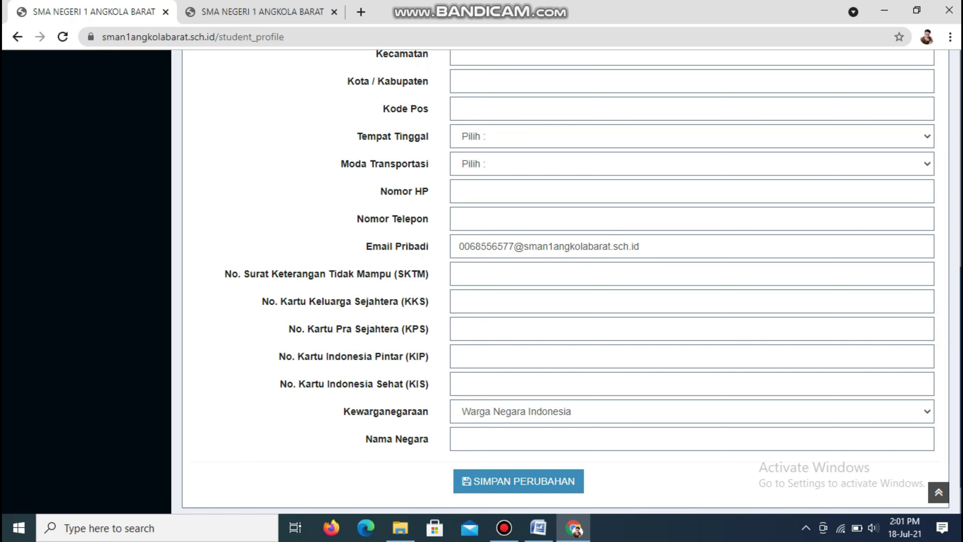
{"action": "scroll", "coordinate": [565, 281], "scroll_direction": "up", "scroll_amount": 10}
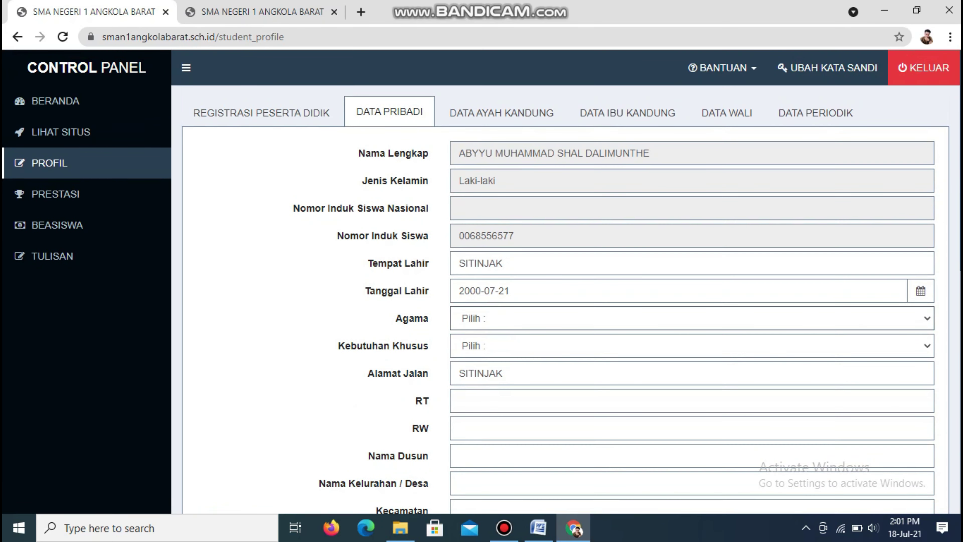
Look through the profile's father, mother, guardian and periodic data sections.
{"action": "left_click", "coordinate": [468, 119]}
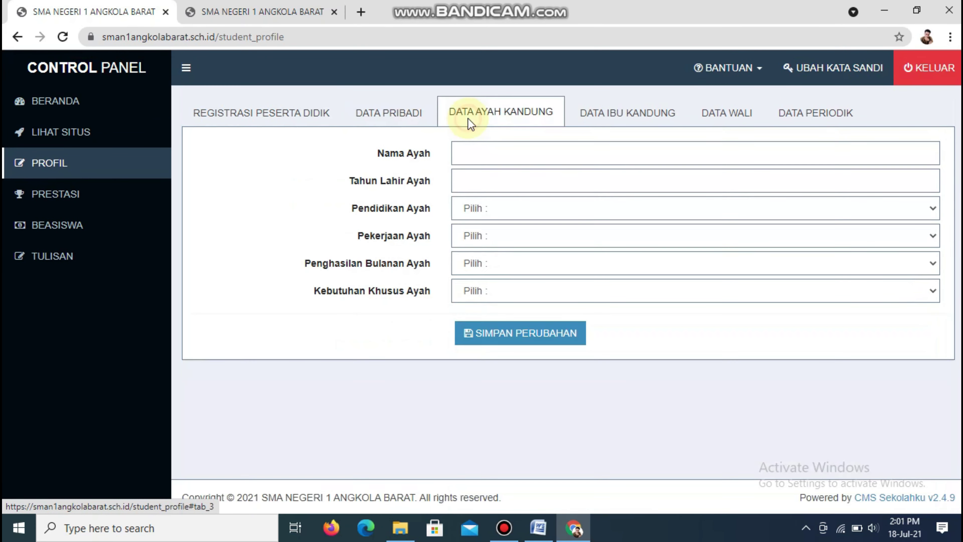
{"action": "left_click", "coordinate": [635, 128]}
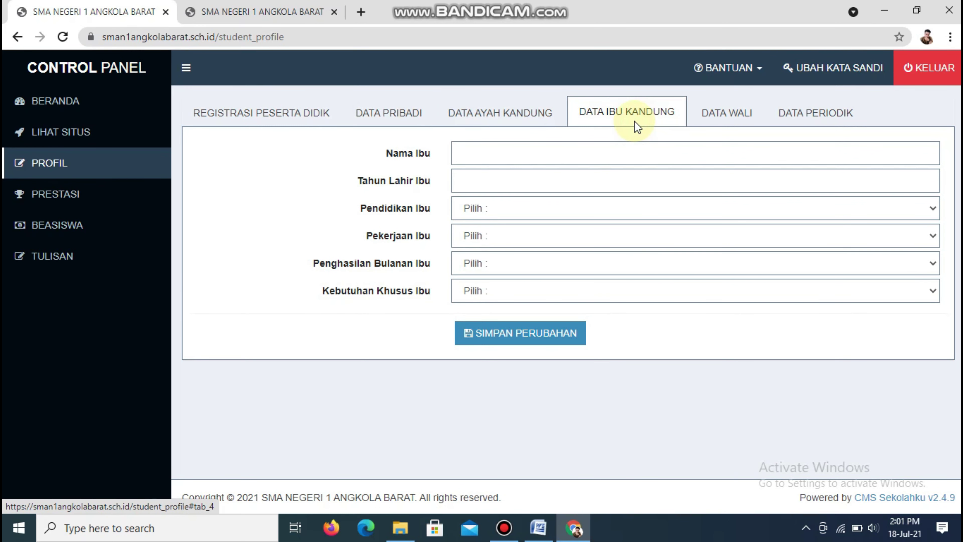
{"action": "left_click", "coordinate": [699, 117]}
{"action": "left_click", "coordinate": [771, 119]}
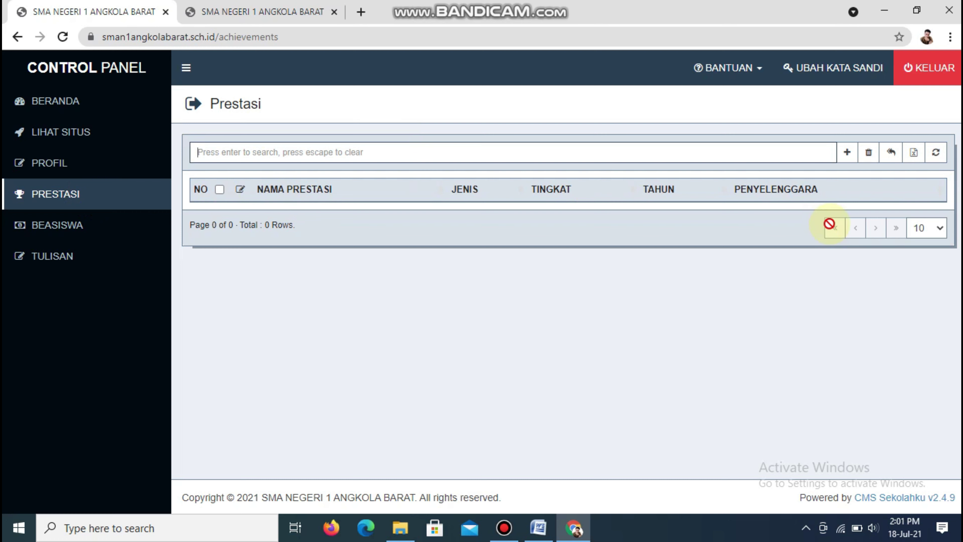
Examine a blank achievement entry's Jenis and Tingkat options and its Tahun, Penyelenggara and Nama Prestasi fields, and close it unsaved.
{"action": "left_click", "coordinate": [847, 155]}
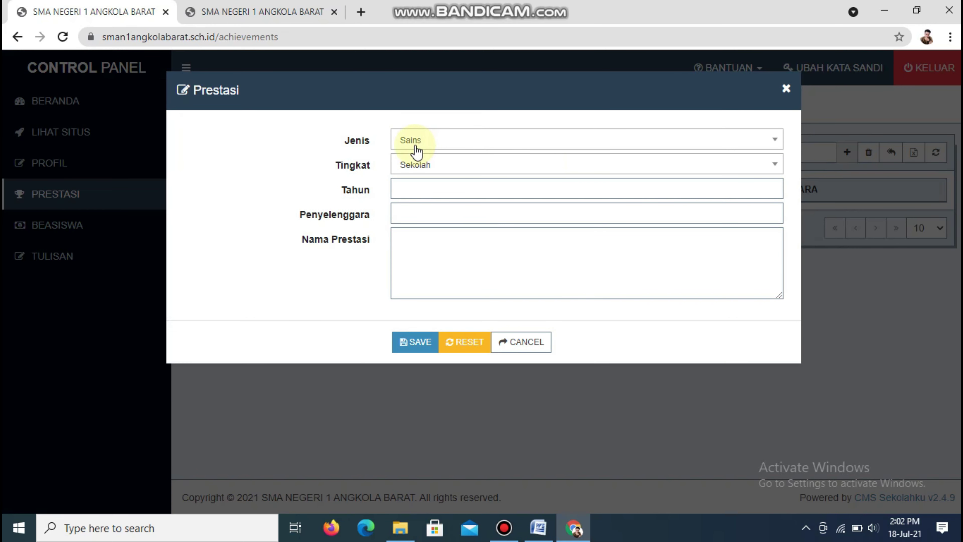
{"action": "left_click", "coordinate": [417, 151]}
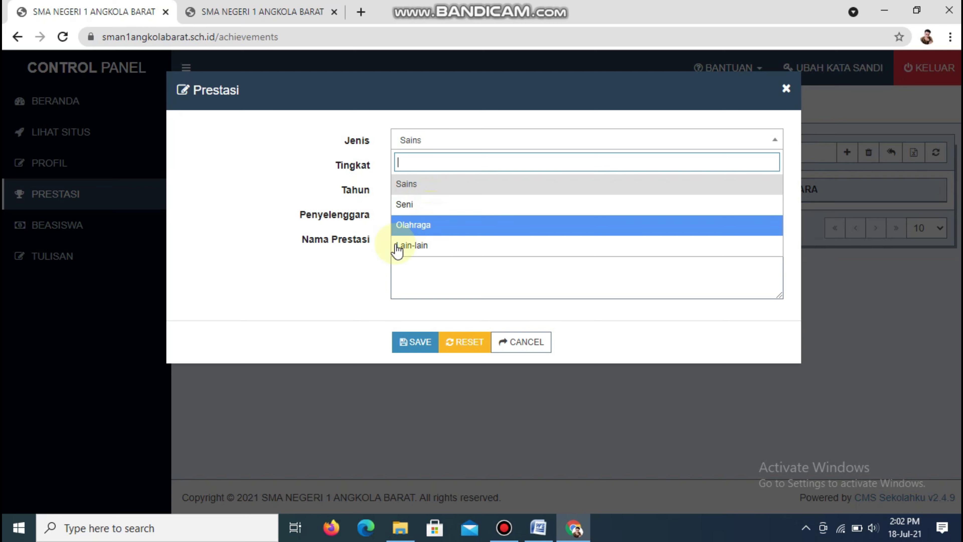
{"action": "left_click", "coordinate": [334, 290]}
{"action": "left_click", "coordinate": [425, 165]}
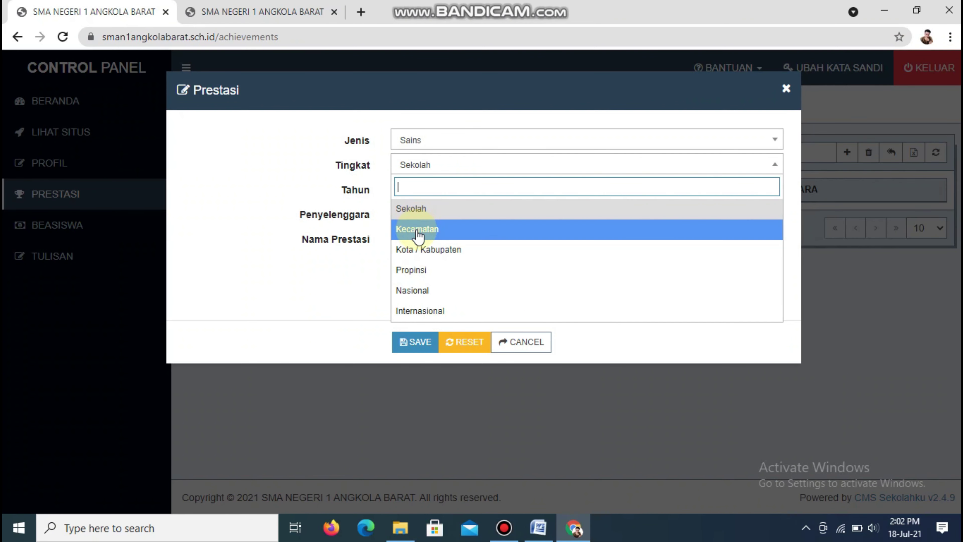
{"action": "left_click", "coordinate": [339, 287]}
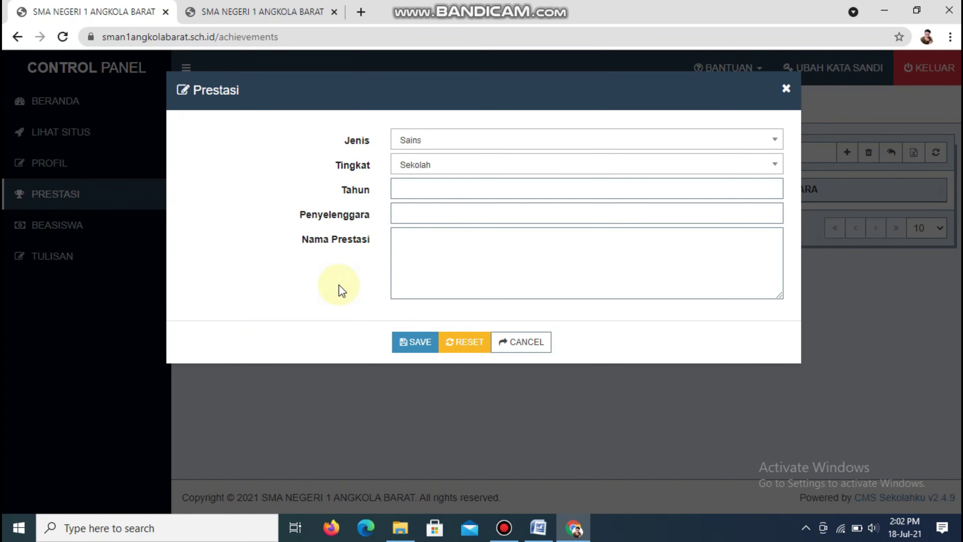
{"action": "left_click", "coordinate": [463, 188]}
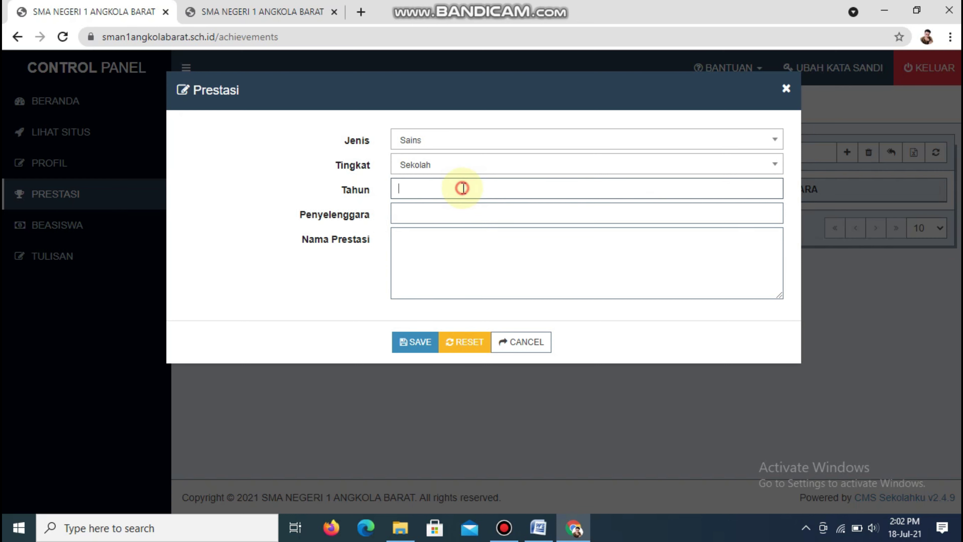
{"action": "left_click", "coordinate": [429, 215]}
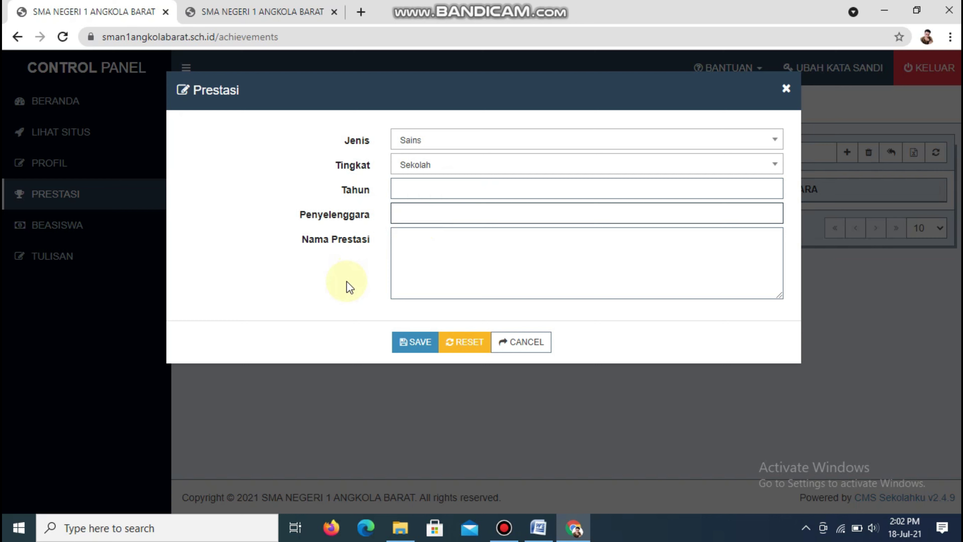
{"action": "left_click", "coordinate": [424, 237]}
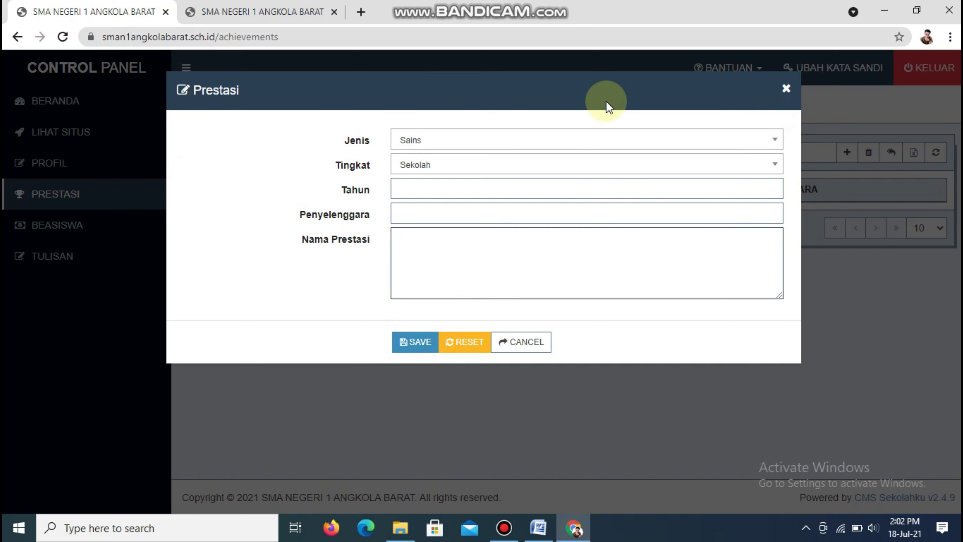
{"action": "left_click", "coordinate": [787, 90]}
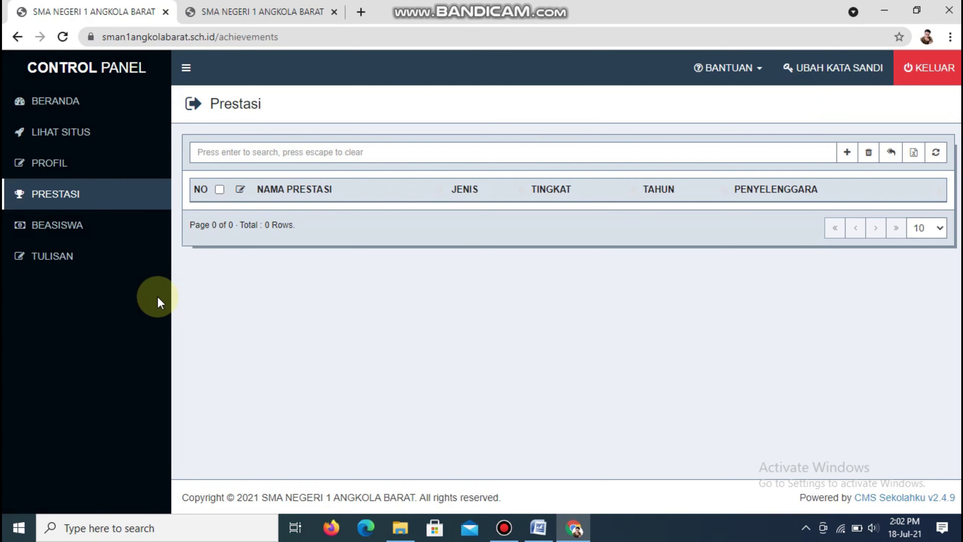
Go to the Beasiswa list, examine the fields of a blank scholarship entry, and close it unsaved.
{"action": "left_click", "coordinate": [114, 234]}
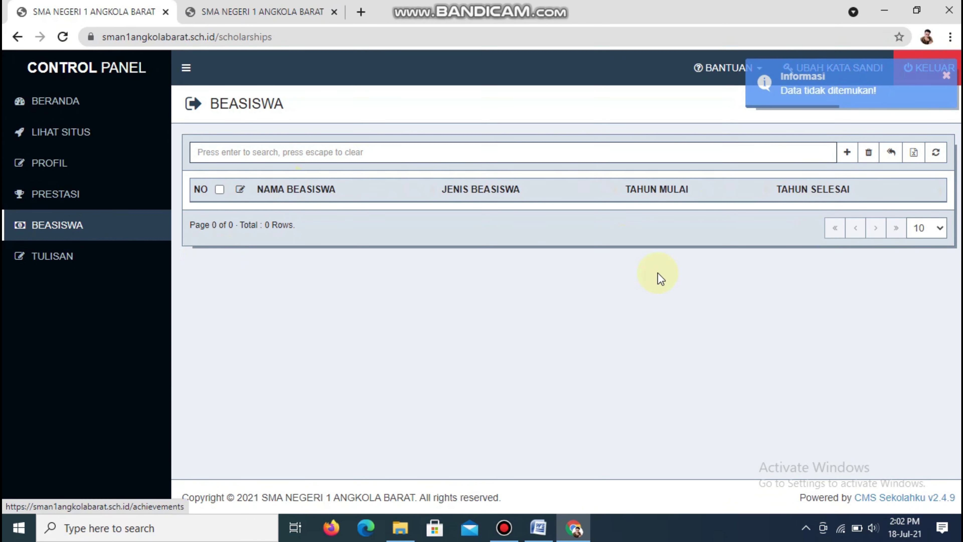
{"action": "left_click", "coordinate": [846, 156]}
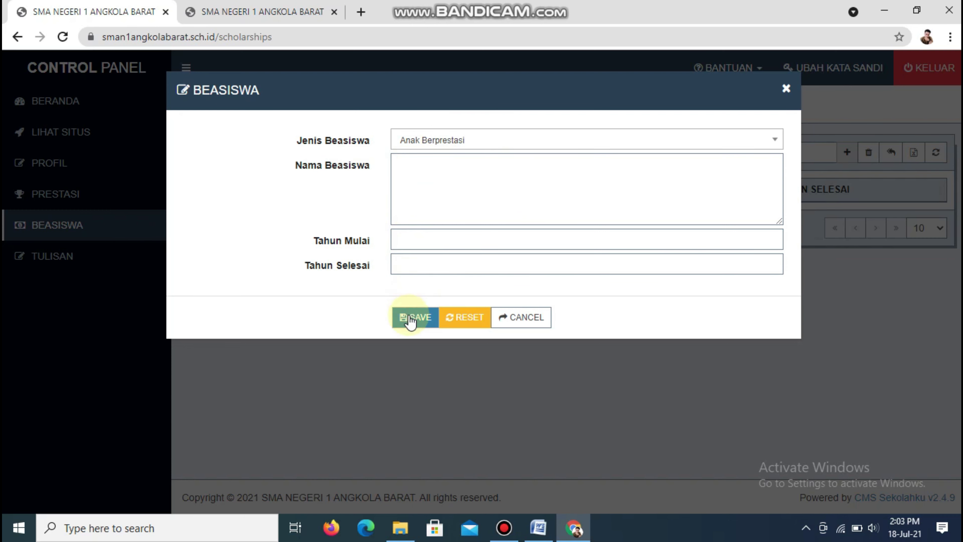
{"action": "left_click", "coordinate": [785, 89]}
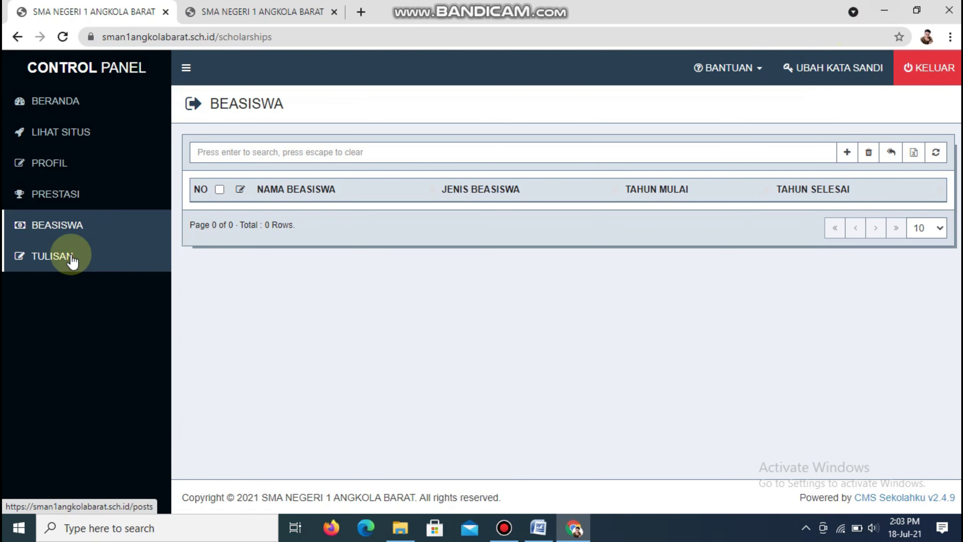